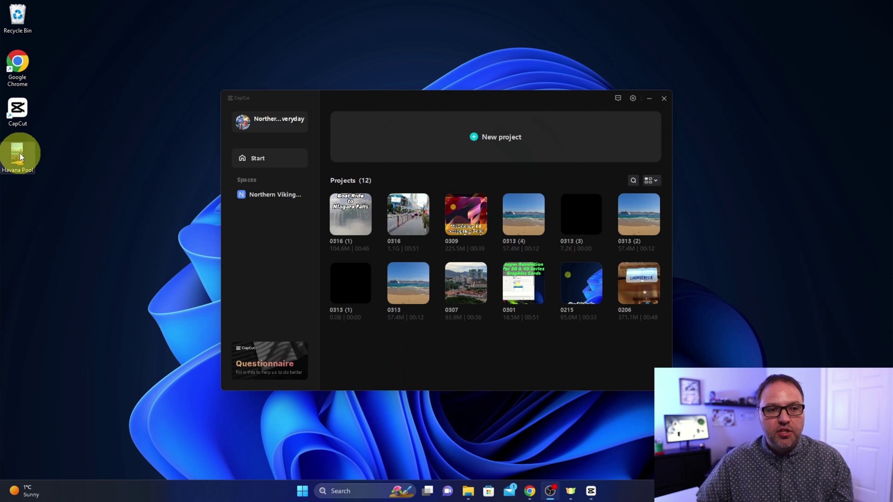
# Preview Havana Pool in VLC, close the player, and start new CapCut project 0414
pyautogui.doubleClick(20, 152)
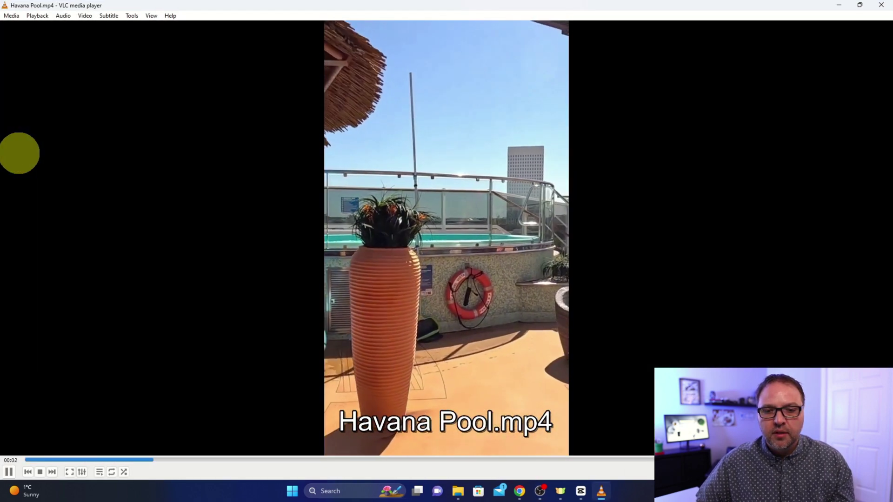
pyautogui.click(888, 5)
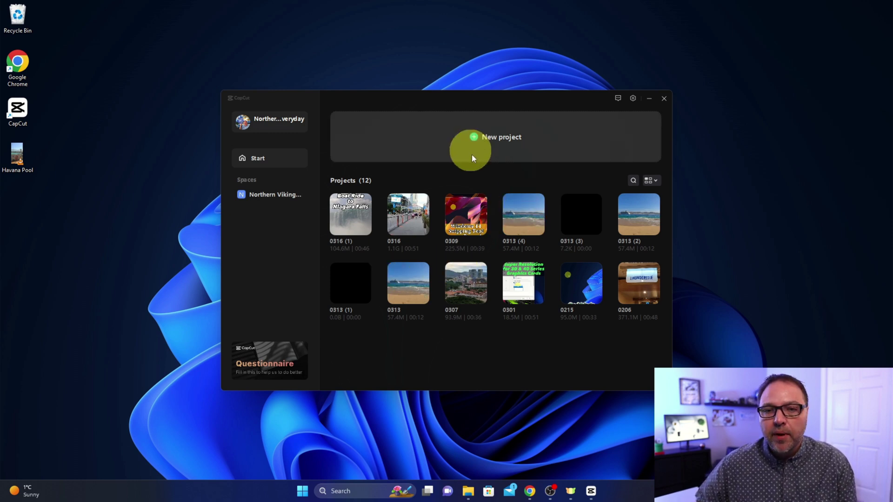
pyautogui.click(497, 142)
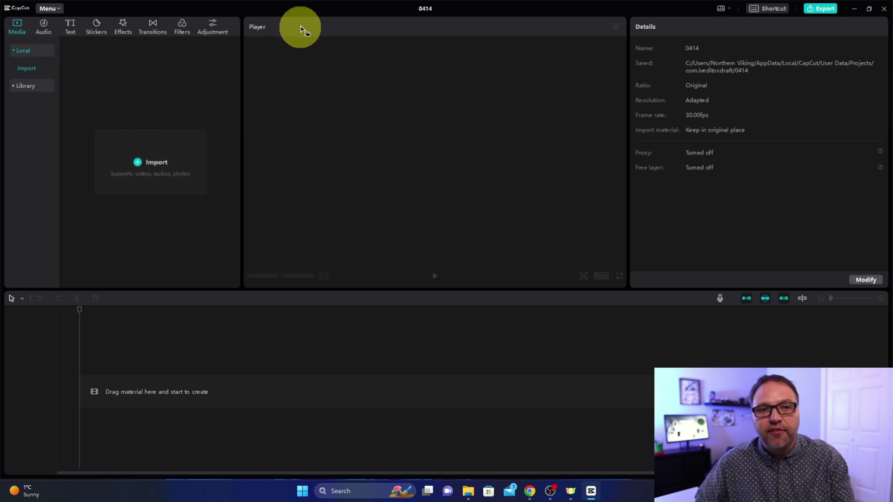
# Import Havana Pool.mp4 from the desktop and place it on the timeline as a 17-second clip
pyautogui.moveTo(283, 8); pyautogui.dragTo(363, 29)
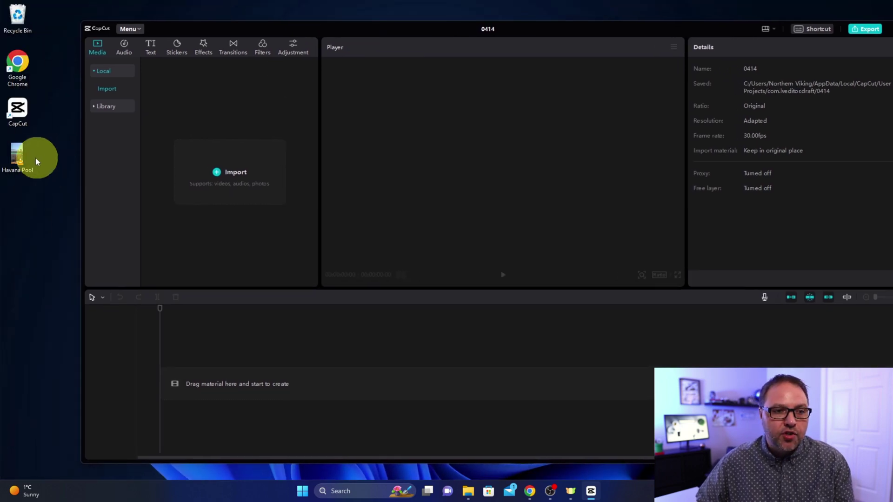
pyautogui.moveTo(17, 155); pyautogui.dragTo(233, 167)
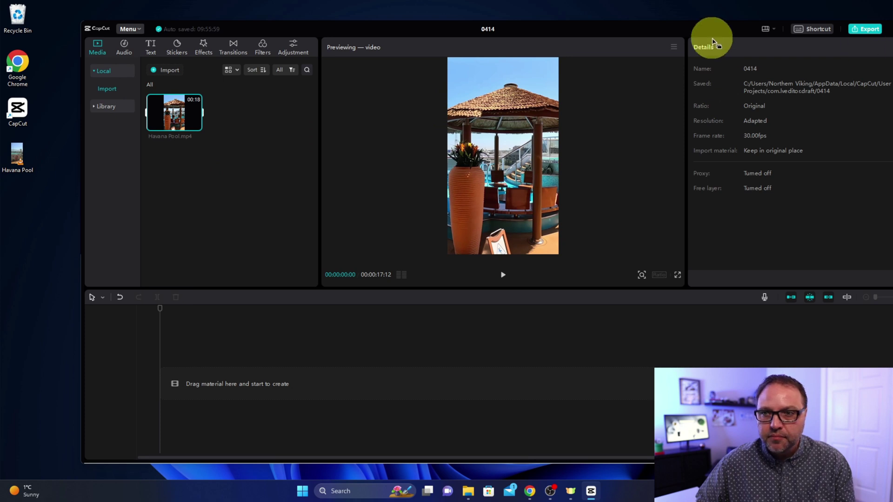
pyautogui.moveTo(707, 34); pyautogui.dragTo(667, 33)
pyautogui.click(875, 29)
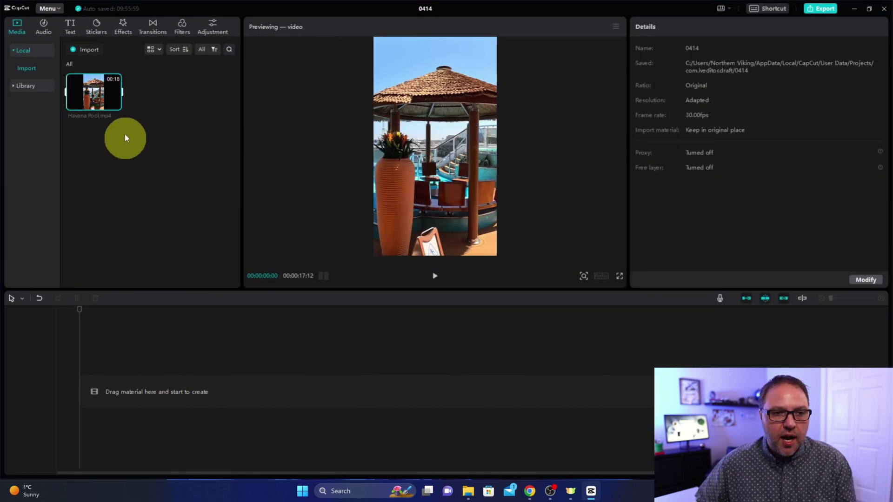
pyautogui.moveTo(99, 91); pyautogui.dragTo(104, 386)
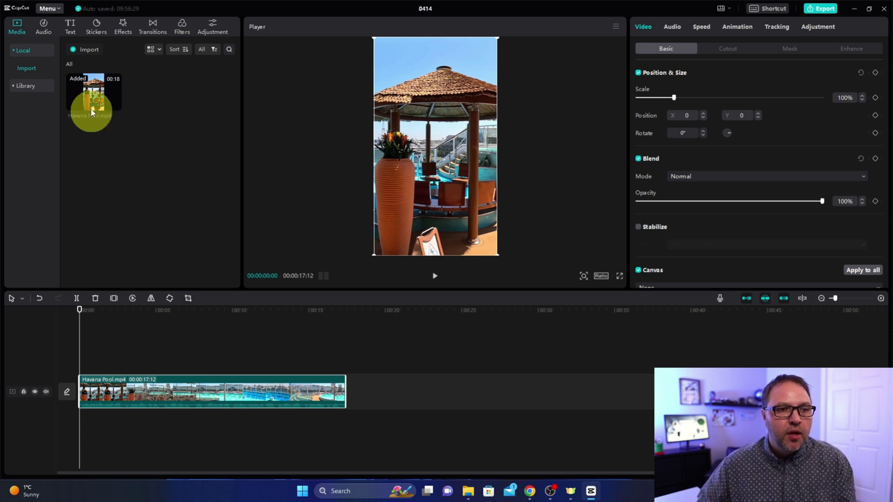
# Create auto captions from the video's speech with English as the language
pyautogui.click(73, 30)
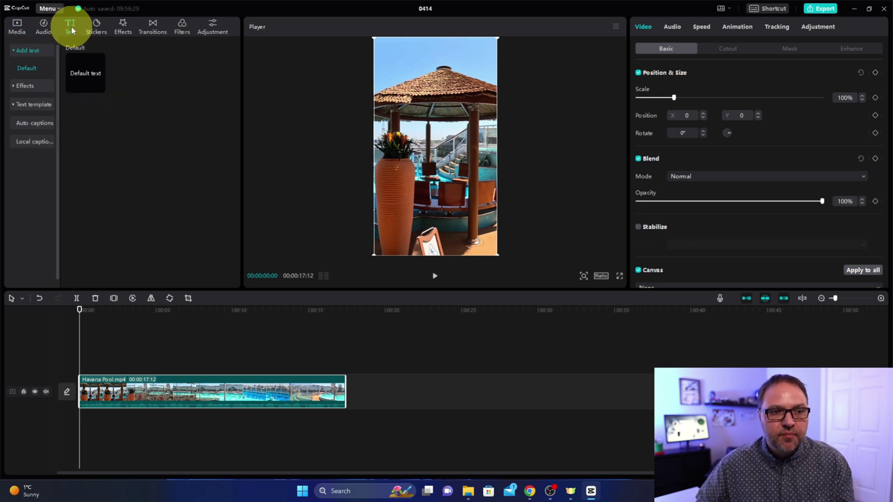
pyautogui.click(32, 122)
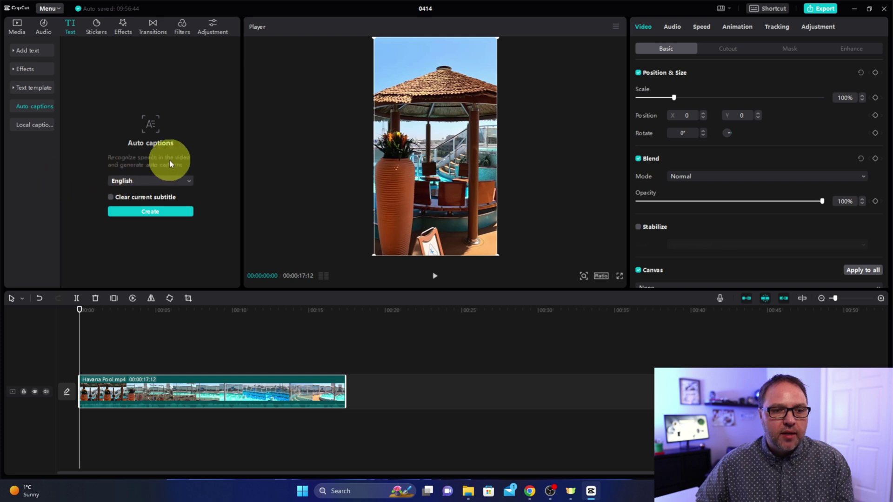
pyautogui.click(152, 185)
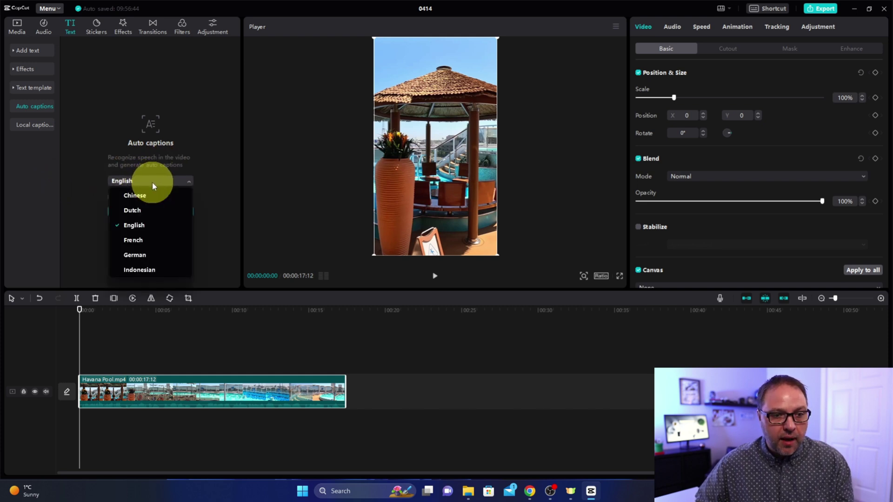
pyautogui.click(152, 183)
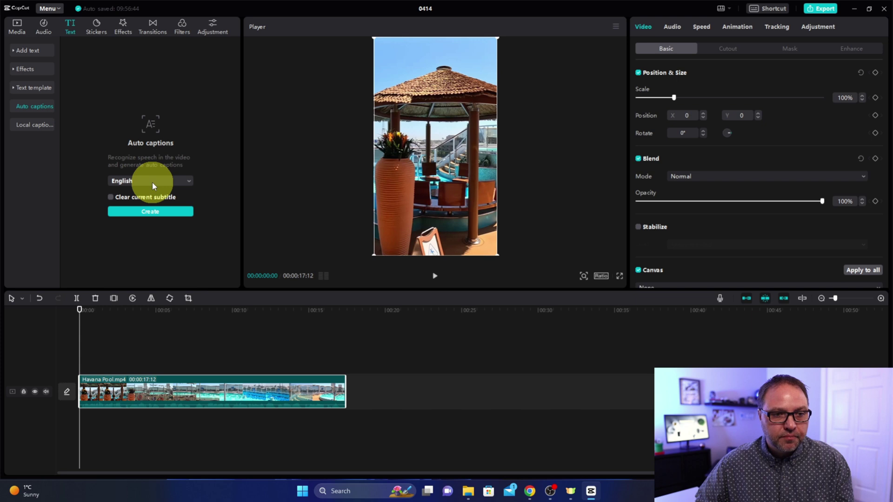
pyautogui.click(151, 212)
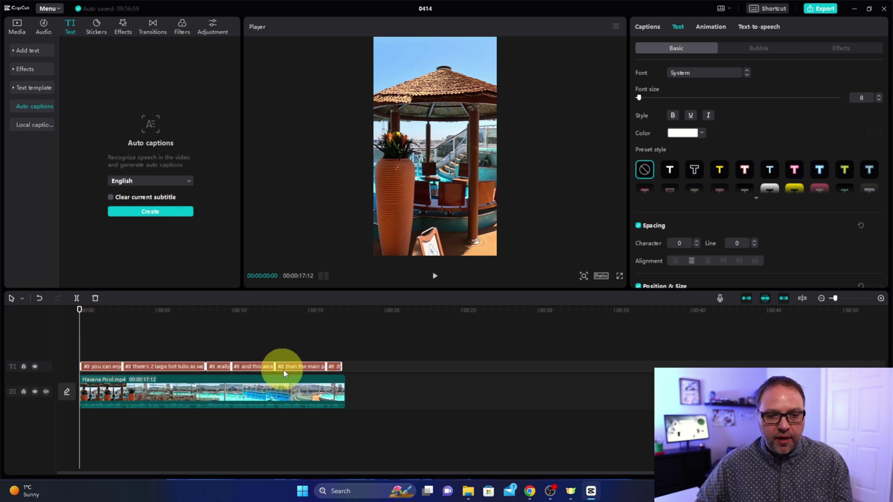
# Play the video and review the first few caption clips, including 'there's 2 large hot tubs'
pyautogui.click(435, 276)
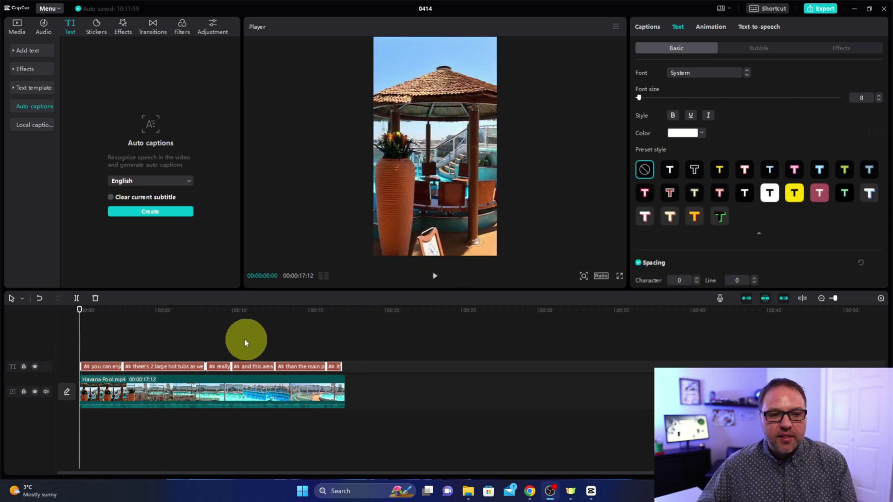
pyautogui.click(107, 366)
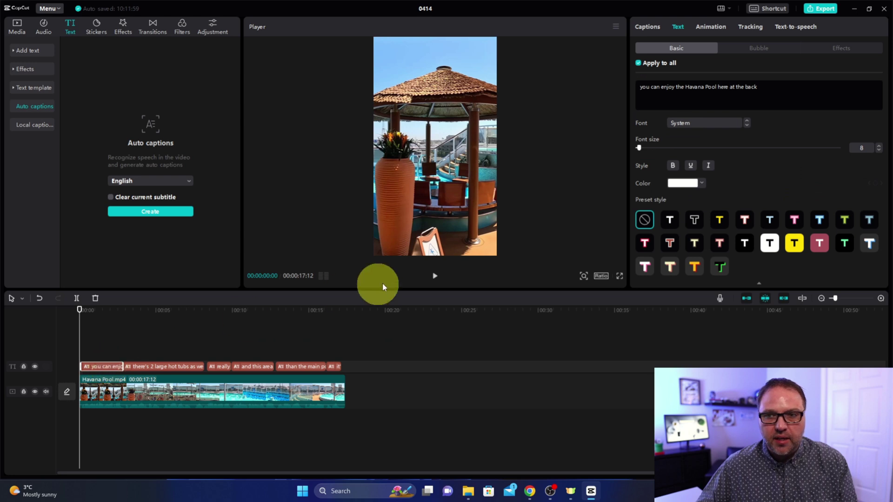
pyautogui.click(156, 368)
pyautogui.click(220, 368)
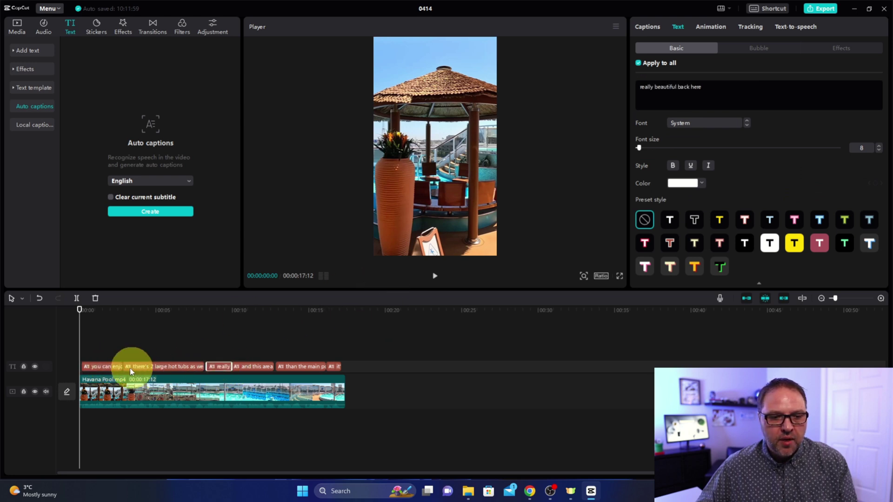
pyautogui.click(109, 368)
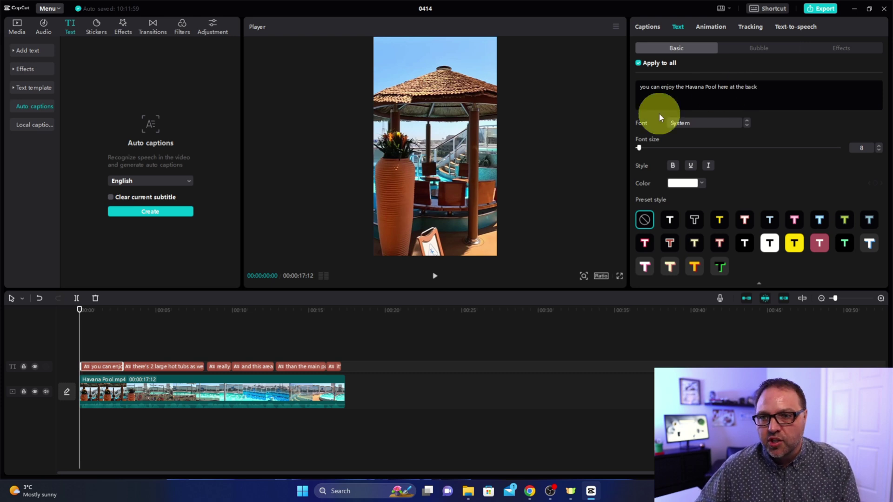
# Replace the first caption's lowercase 'y' with 'Y' so it reads 'You can enjoy…'
pyautogui.click(646, 89)
pyautogui.press('BackSpace')
pyautogui.write('Y')
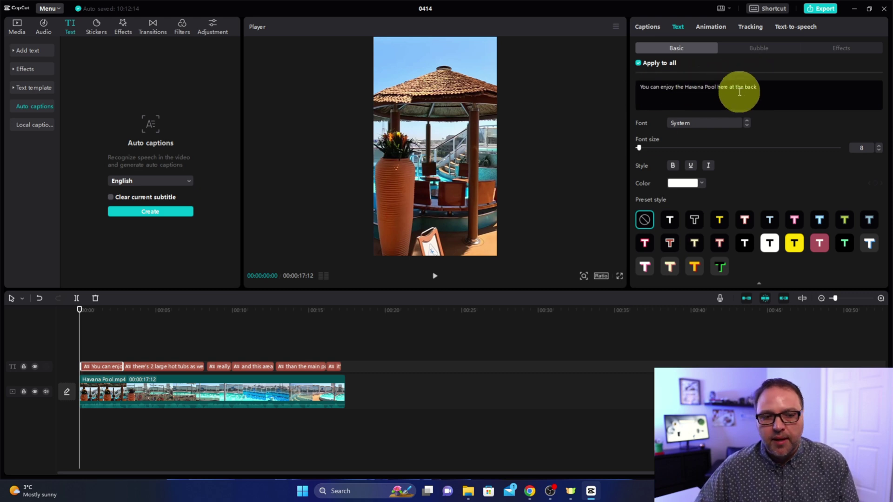
pyautogui.click(169, 312)
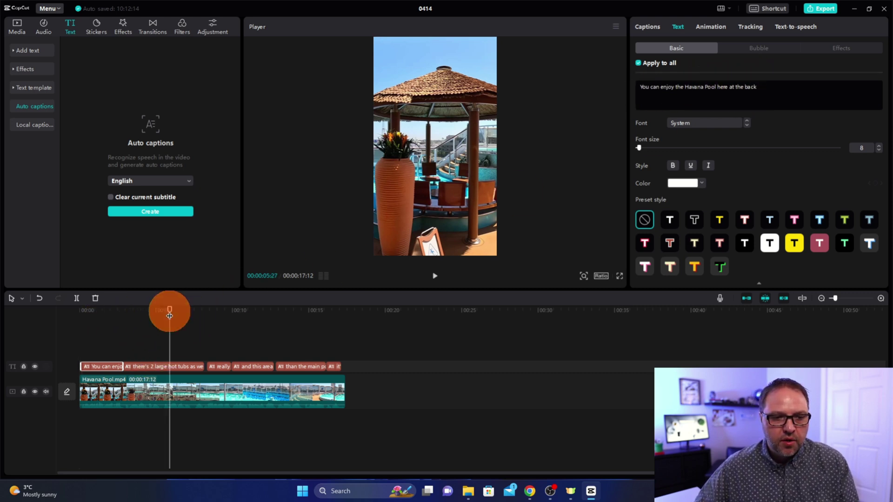
pyautogui.click(184, 366)
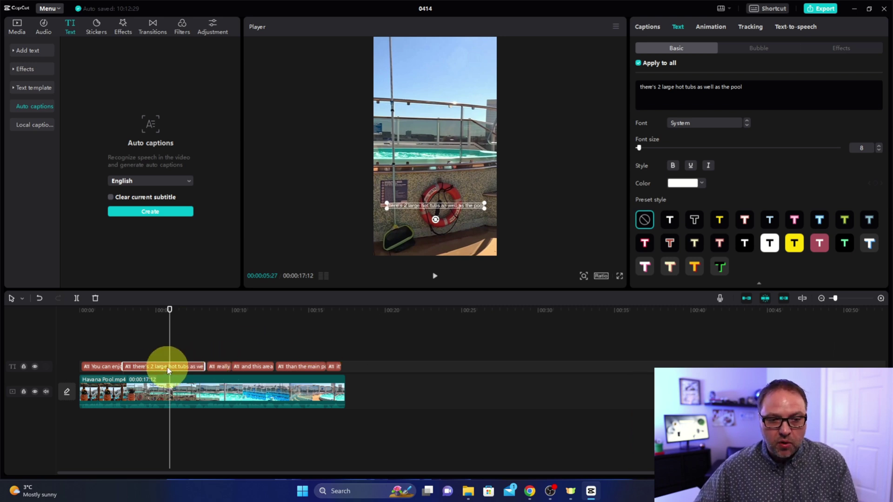
# Select all caption clips and set their font to AvenirNext at size 11
pyautogui.moveTo(385, 344); pyautogui.dragTo(97, 365)
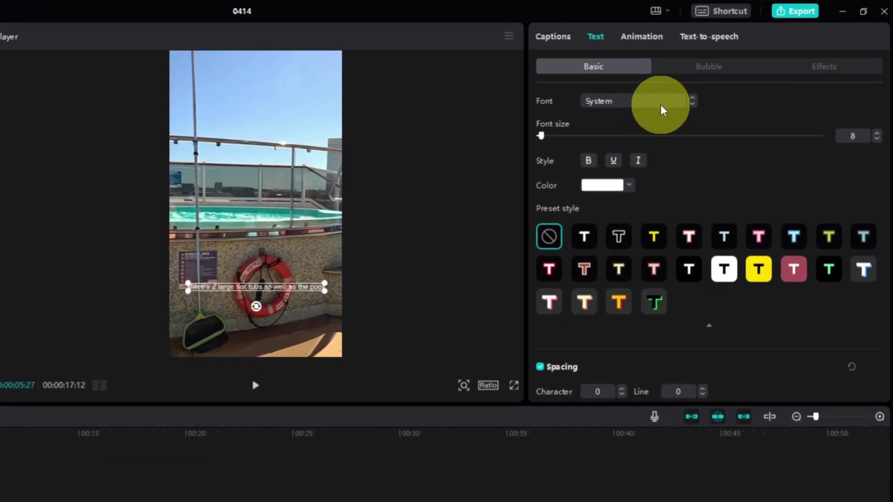
pyautogui.click(664, 105)
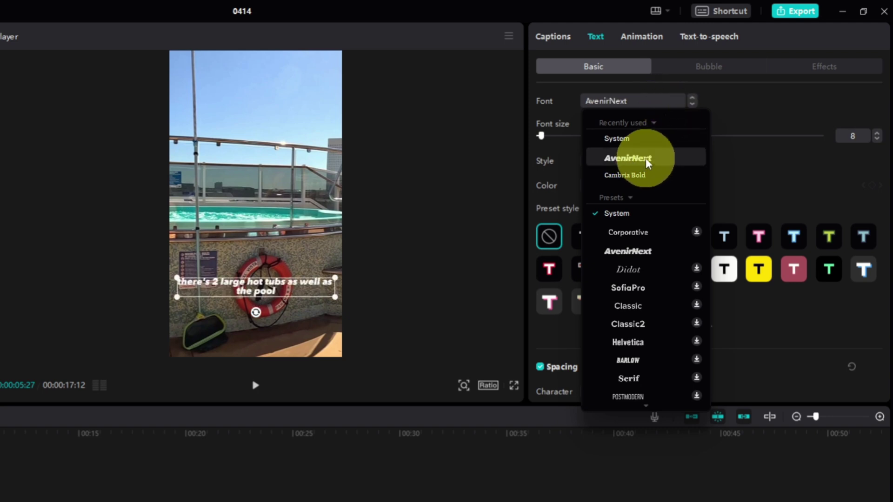
pyautogui.click(647, 160)
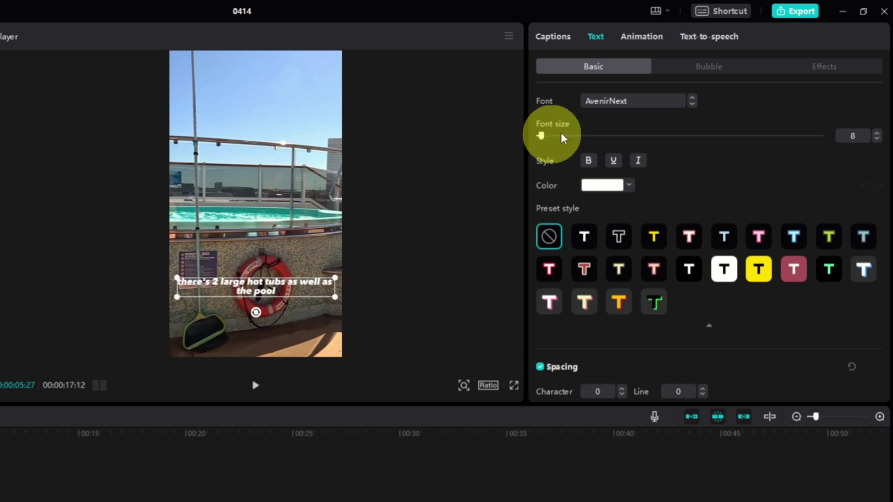
pyautogui.moveTo(542, 136); pyautogui.dragTo(593, 138)
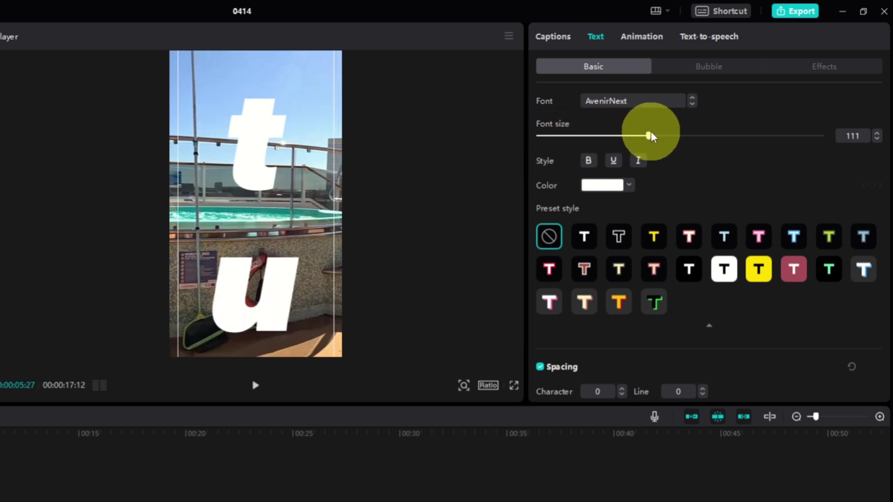
pyautogui.moveTo(650, 137); pyautogui.dragTo(547, 144)
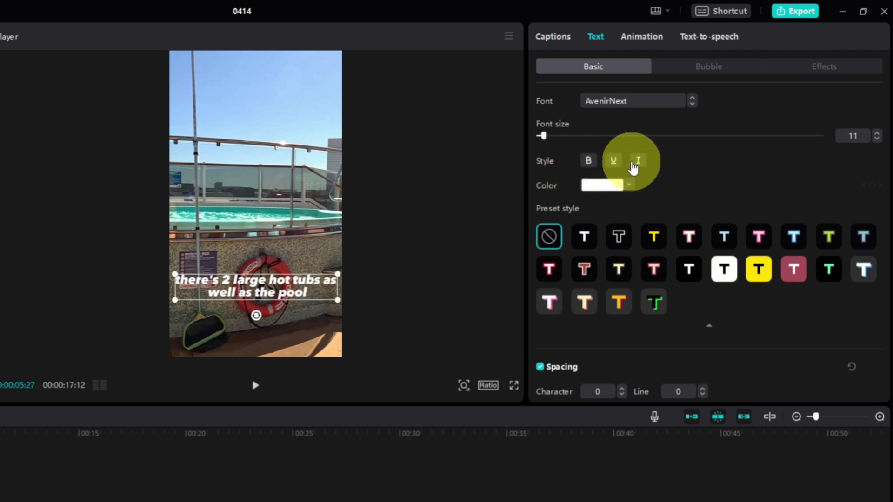
# Try a deep blue text colour on the captions, then reselect the caption
pyautogui.click(629, 186)
pyautogui.click(647, 296)
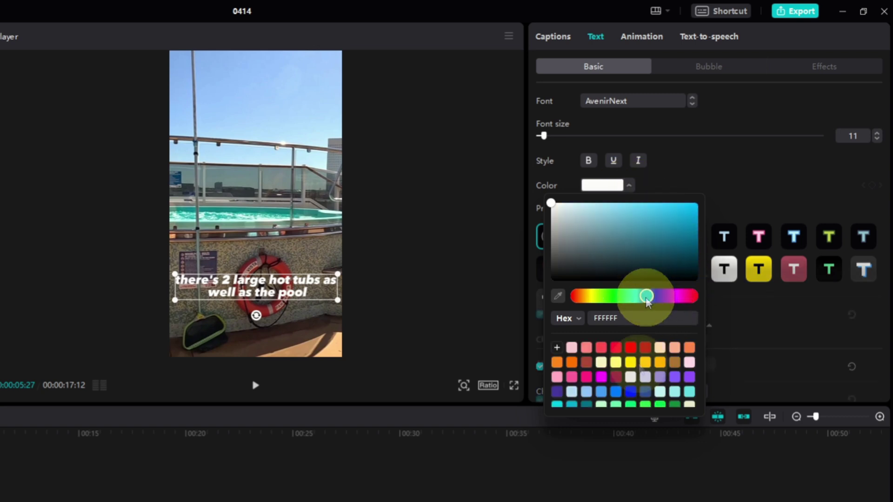
pyautogui.click(630, 391)
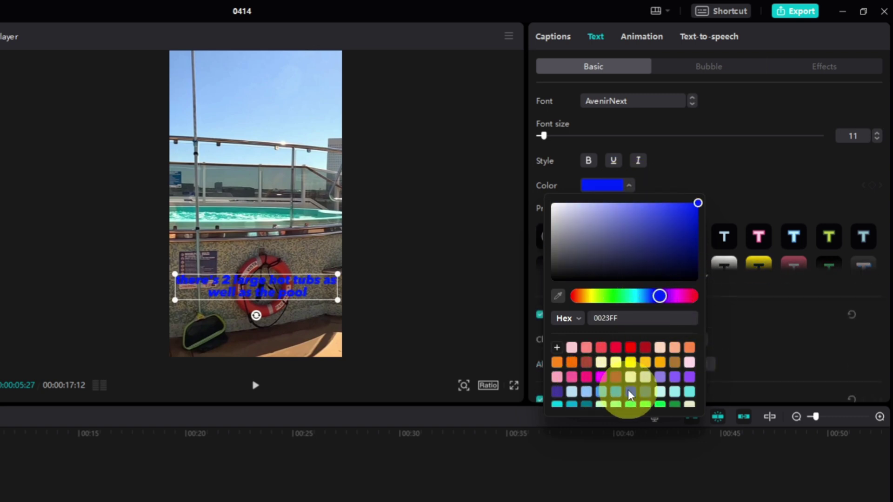
pyautogui.click(356, 272)
pyautogui.click(302, 288)
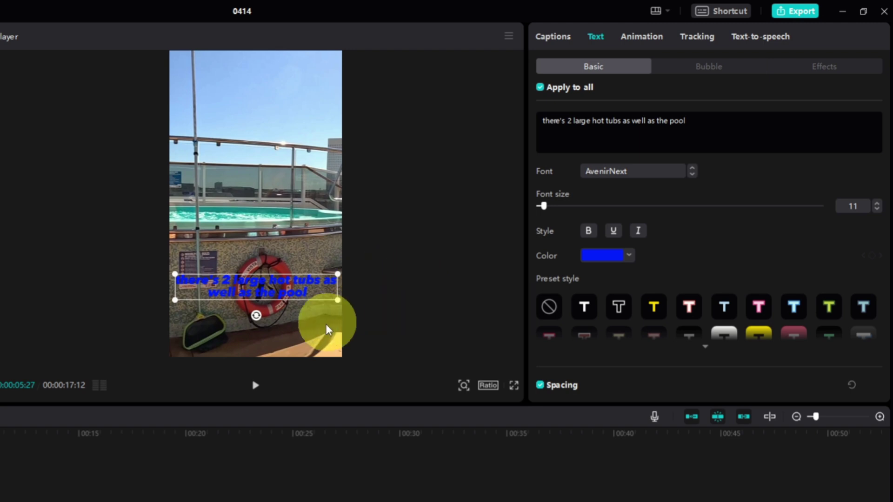
pyautogui.click(156, 475)
pyautogui.click(117, 489)
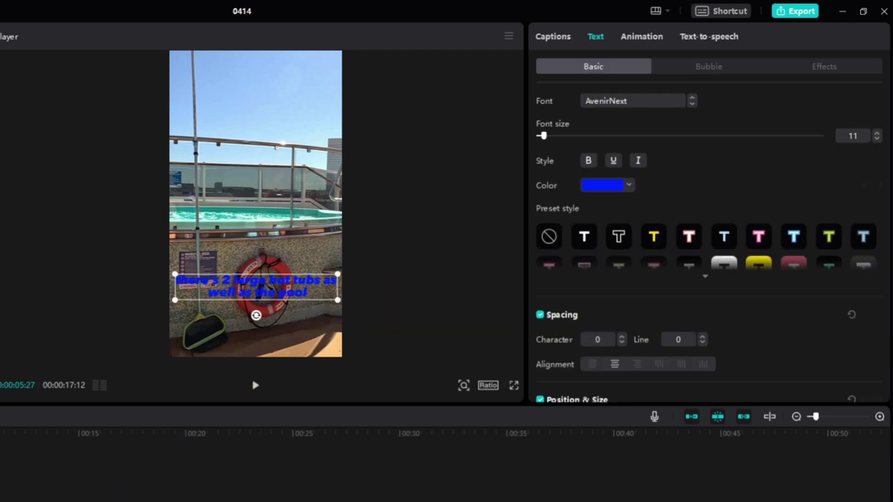
# Apply the yellow preset style, move the captions to the top, and raise font size to 16
pyautogui.scroll(-1, 744, 195)
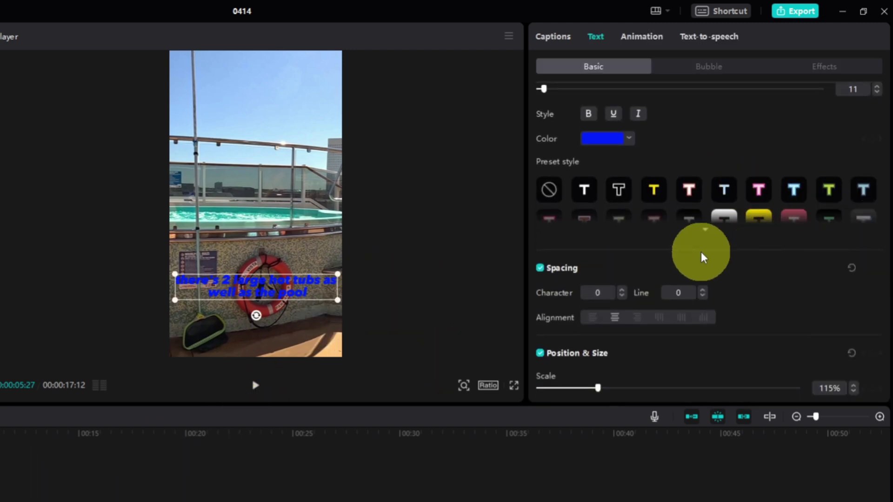
pyautogui.click(705, 231)
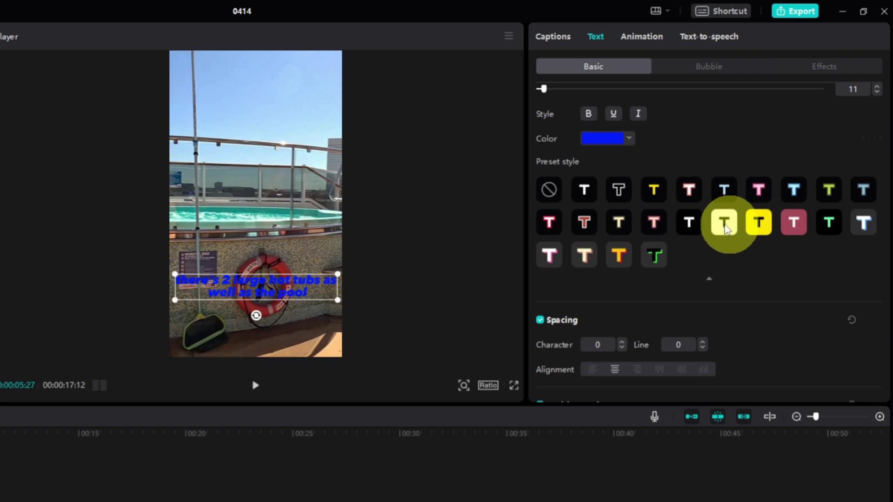
pyautogui.click(659, 198)
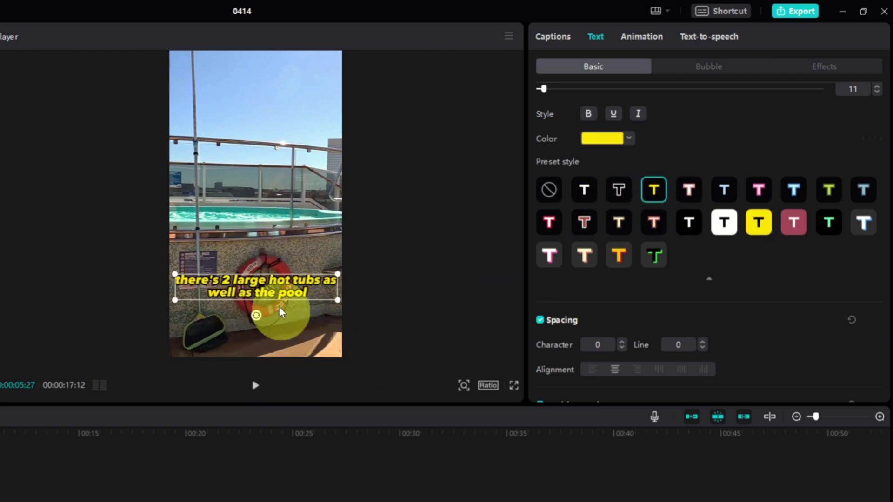
pyautogui.moveTo(271, 300); pyautogui.dragTo(270, 105)
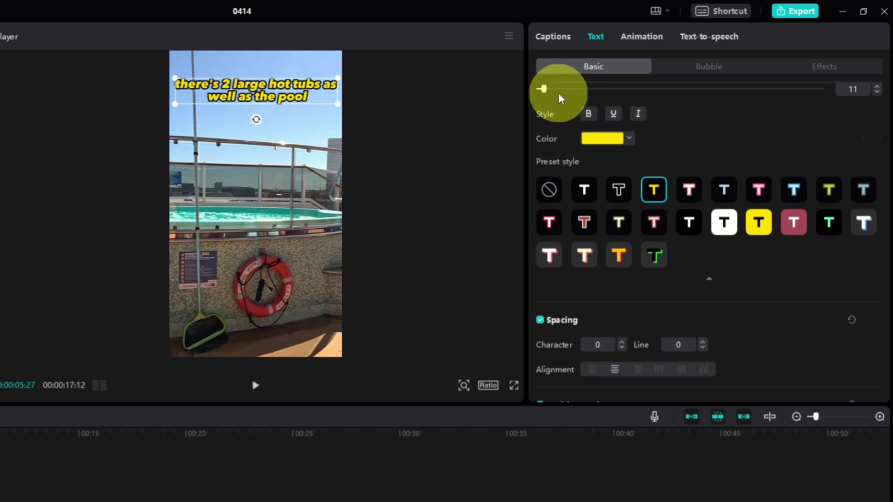
pyautogui.moveTo(544, 90); pyautogui.dragTo(552, 93)
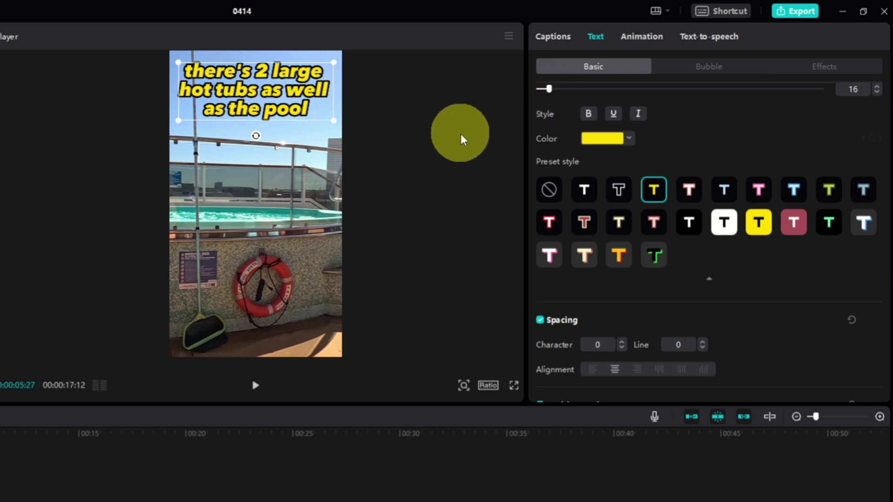
pyautogui.scroll(2, 716, 186)
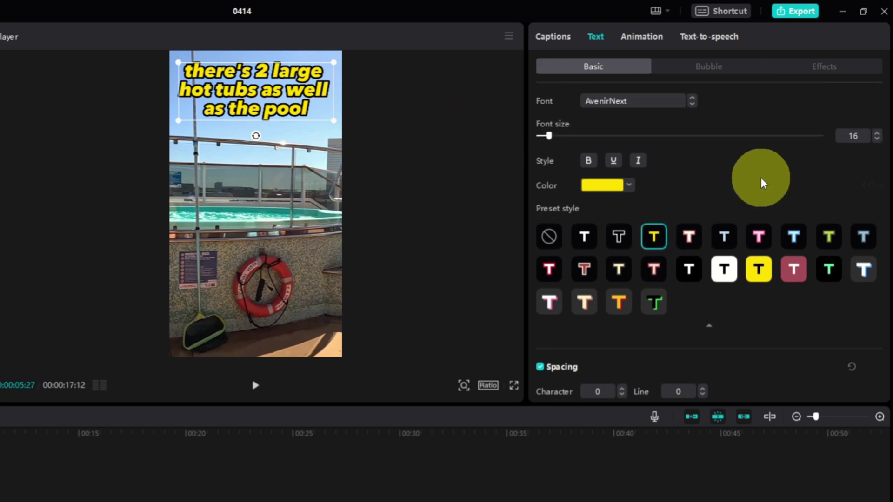
# Apply the yellow star 'Wow' bubble, scale it up, and centre it near the top
pyautogui.click(707, 70)
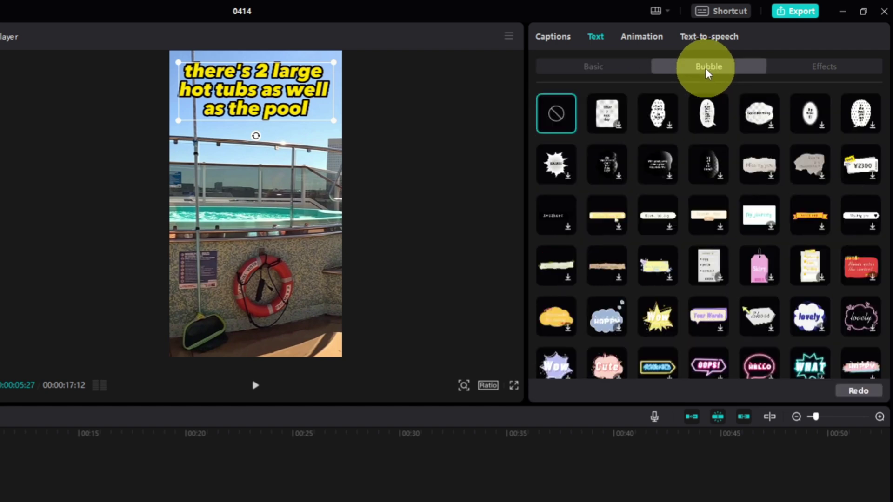
pyautogui.scroll(-1, 744, 173)
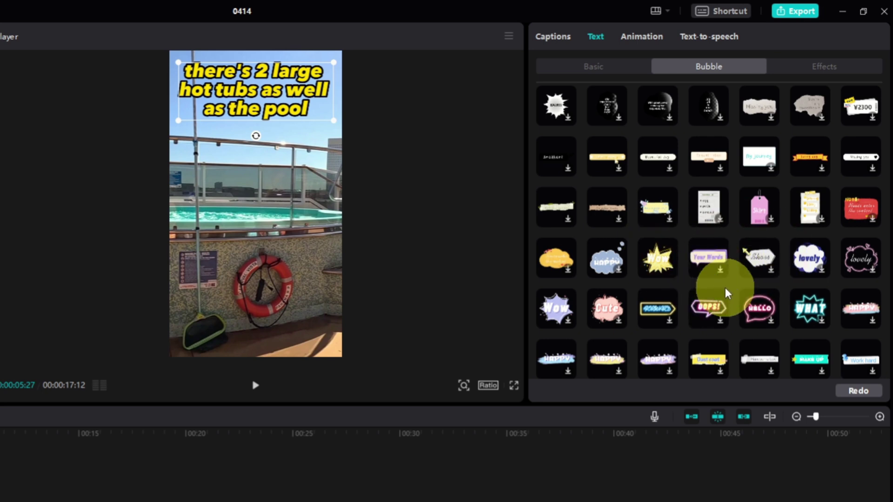
pyautogui.click(662, 267)
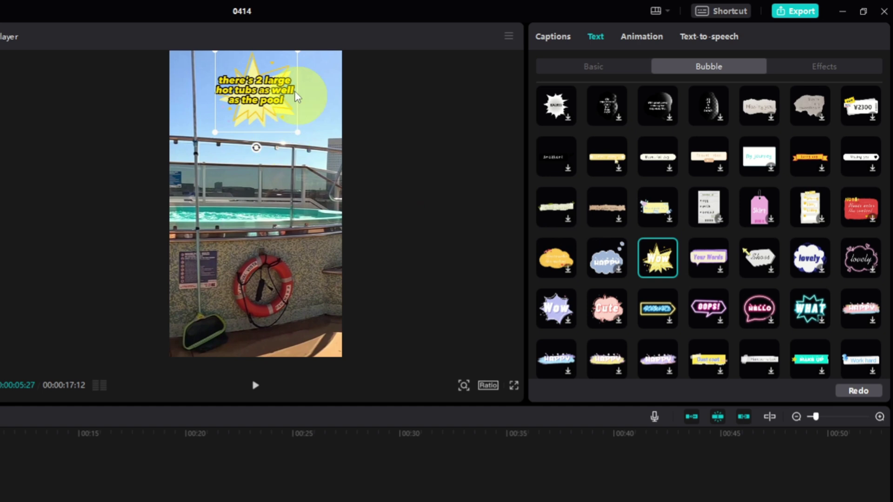
pyautogui.click(310, 145)
pyautogui.moveTo(298, 136); pyautogui.dragTo(322, 150)
pyautogui.moveTo(290, 113); pyautogui.dragTo(290, 123)
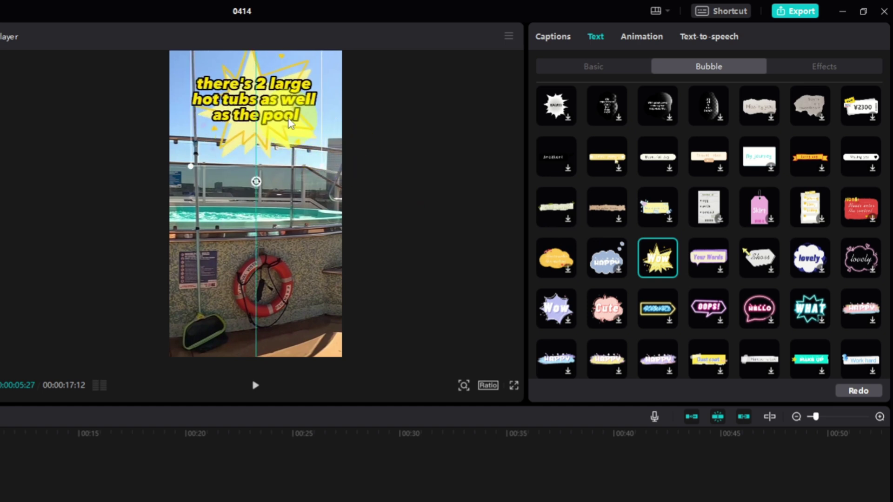
pyautogui.scroll(2, 797, 104)
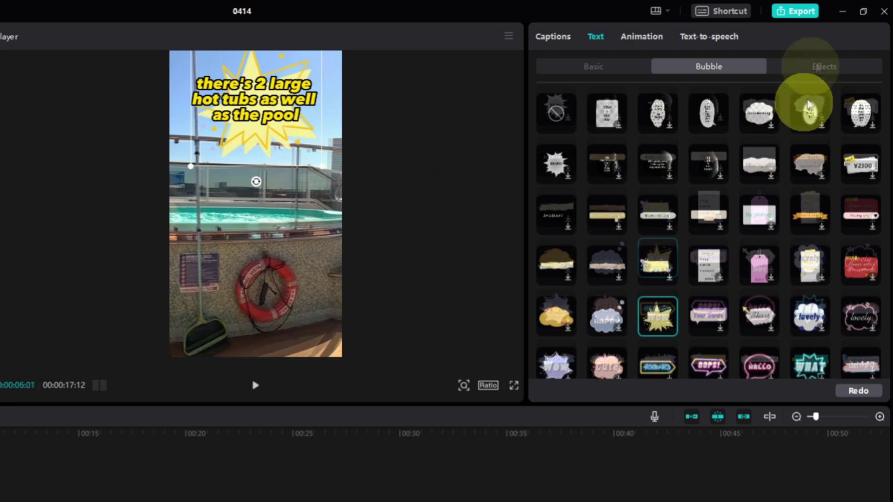
# Browse the ART text effect presets and apply the green outlined effect
pyautogui.click(824, 69)
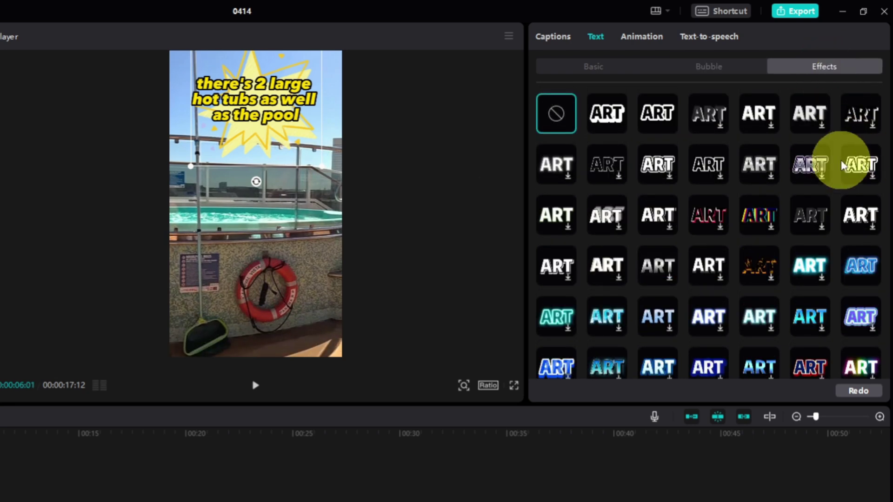
pyautogui.scroll(-5, 697, 215)
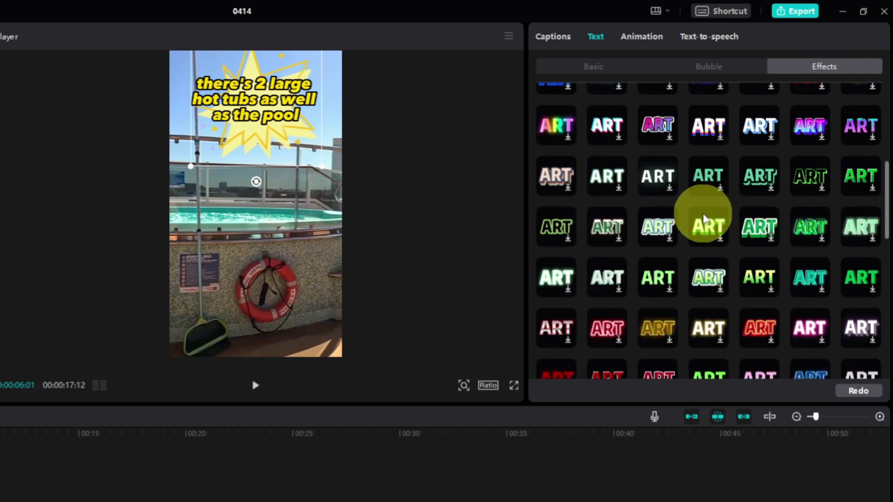
pyautogui.scroll(3, 700, 216)
pyautogui.scroll(-1, 709, 219)
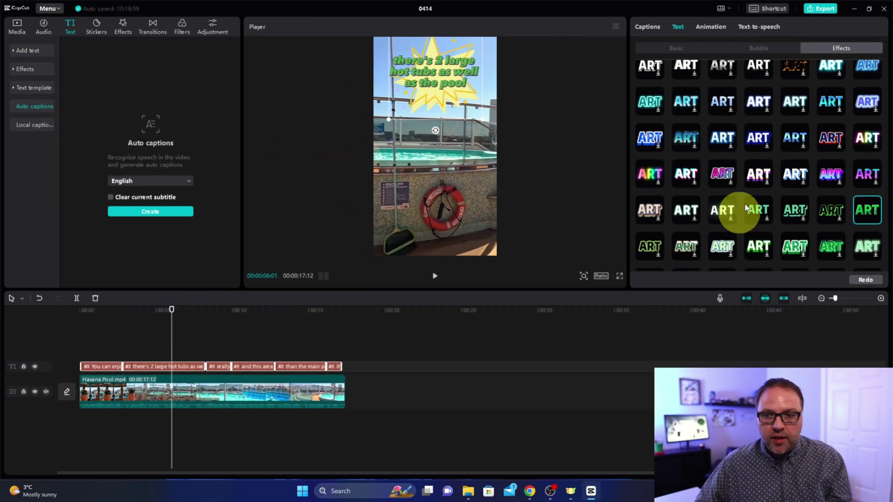
# Rewind to 00:04:23 and play to 00:11:00 to preview the styled captions
pyautogui.click(167, 312)
pyautogui.moveTo(167, 312); pyautogui.dragTo(153, 311)
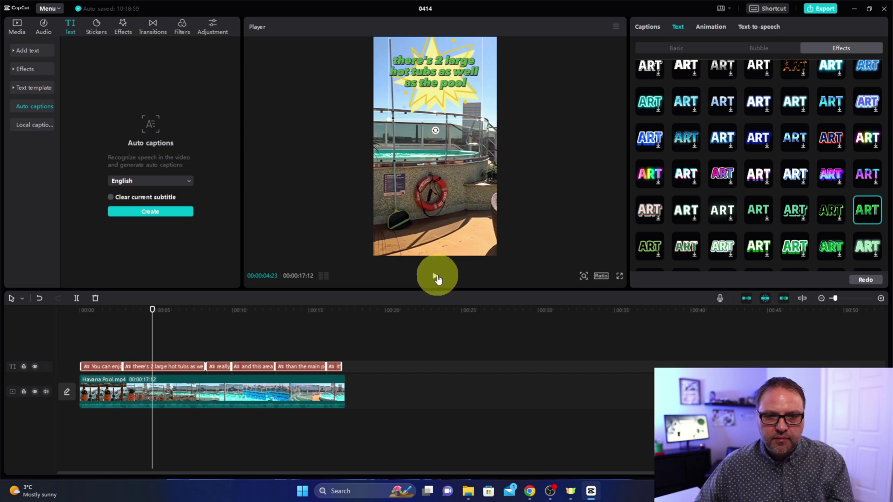
pyautogui.click(436, 277)
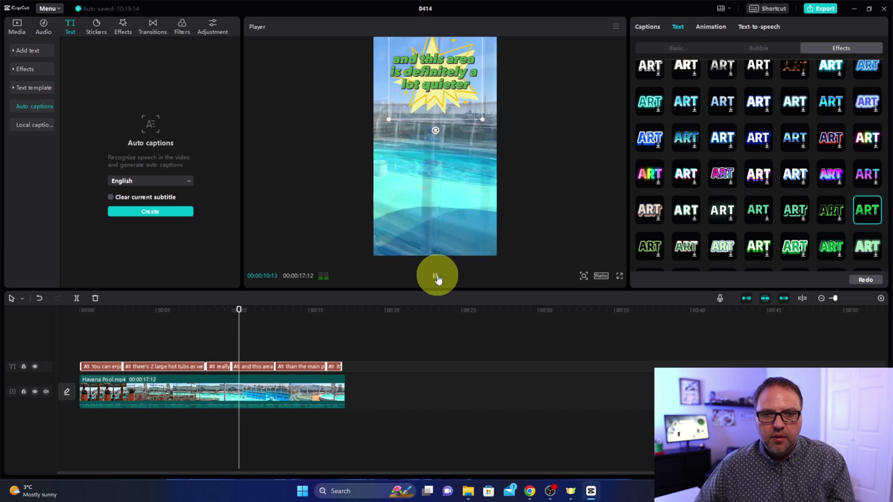
pyautogui.click(436, 278)
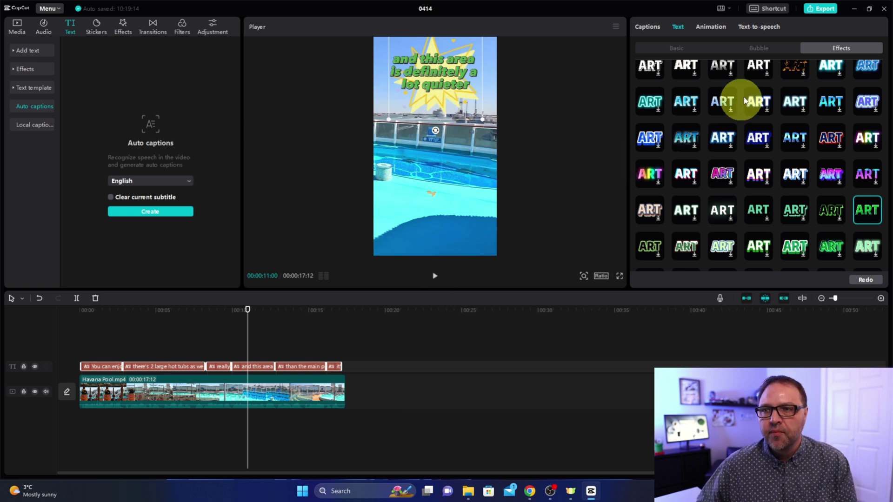
# Export the video titled 'With Text' to the Desktop folder
pyautogui.click(819, 10)
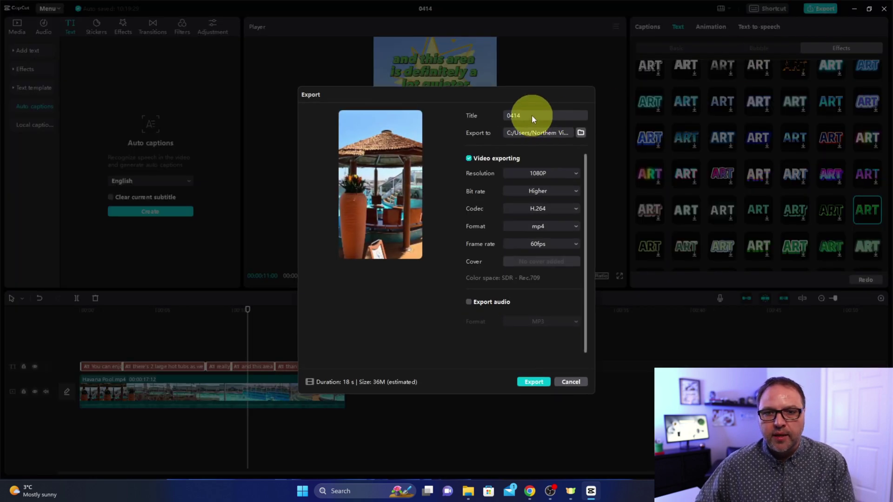
pyautogui.write('W')
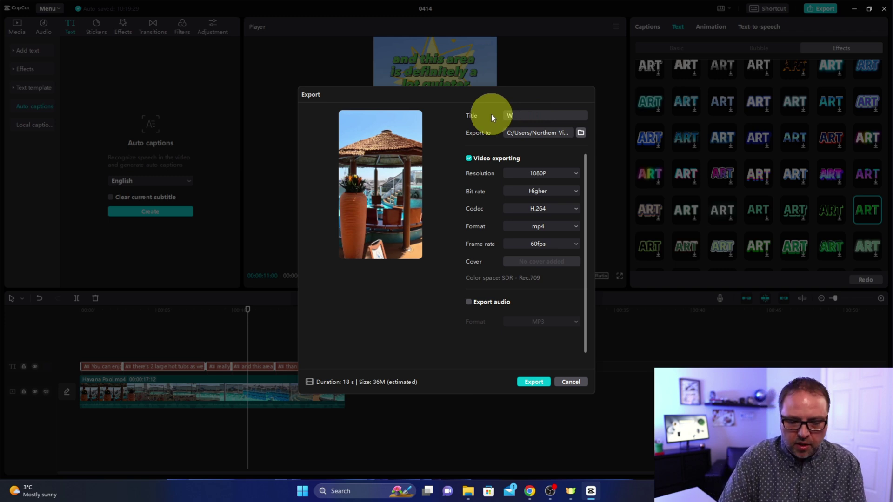
pyautogui.write('ith Tex')
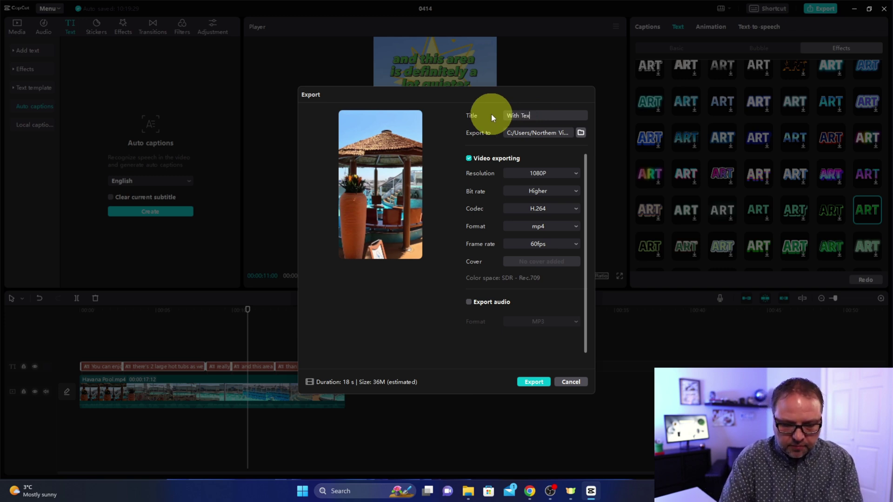
pyautogui.write('t')
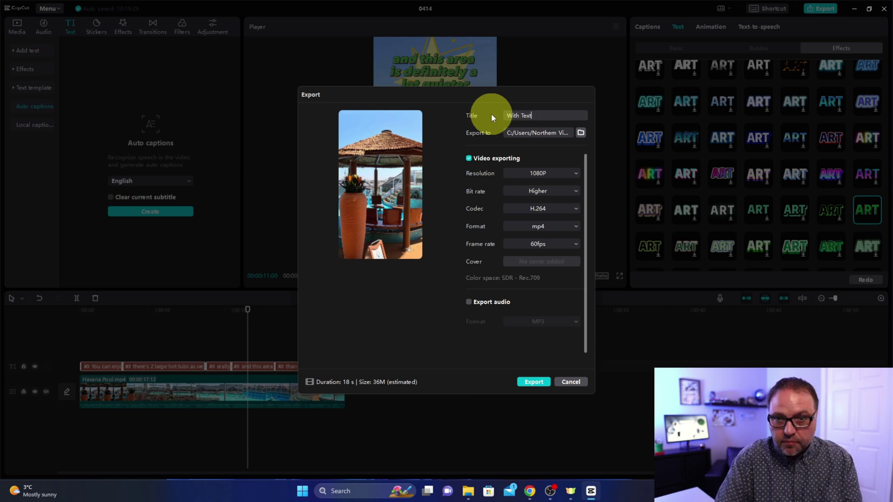
pyautogui.click(581, 133)
pyautogui.click(329, 179)
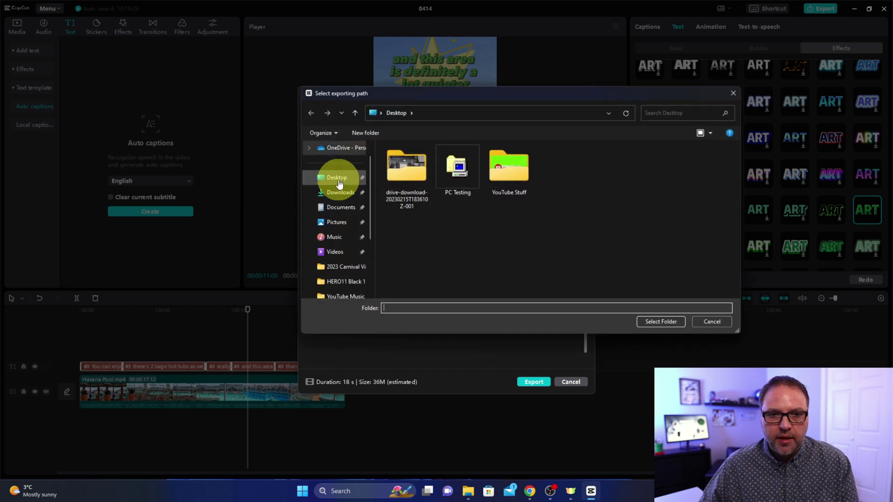
pyautogui.click(672, 322)
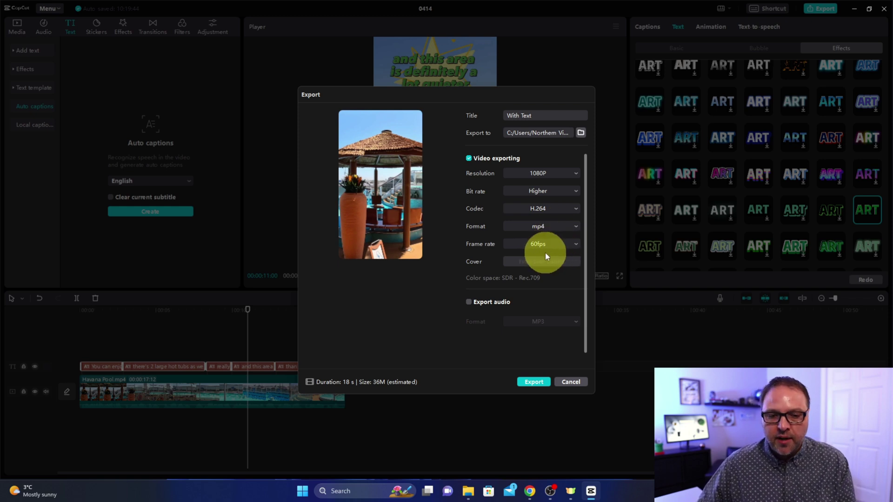
pyautogui.click(538, 383)
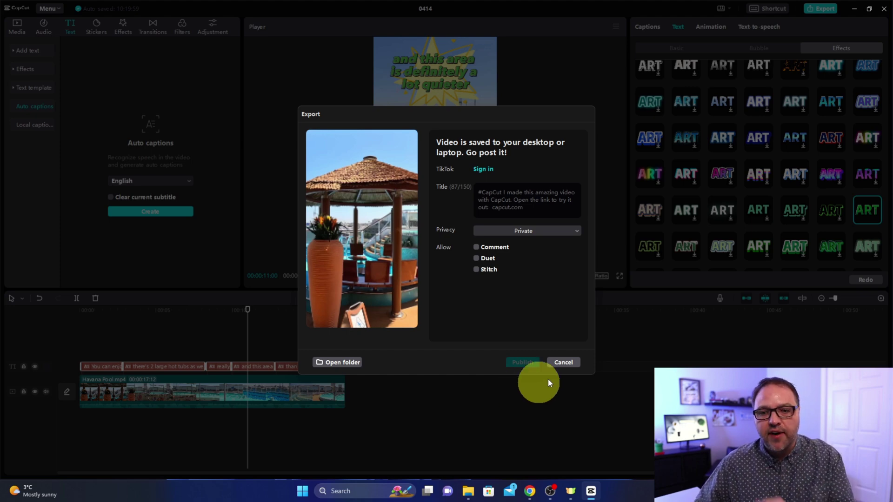
# Open the With Text folder on the desktop and play the exported video
pyautogui.click(563, 362)
pyautogui.click(854, 9)
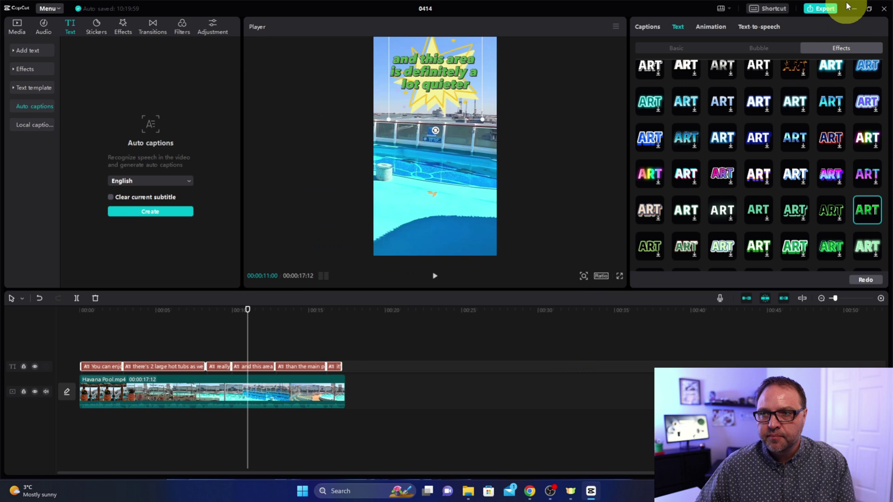
pyautogui.moveTo(830, 204); pyautogui.dragTo(35, 214)
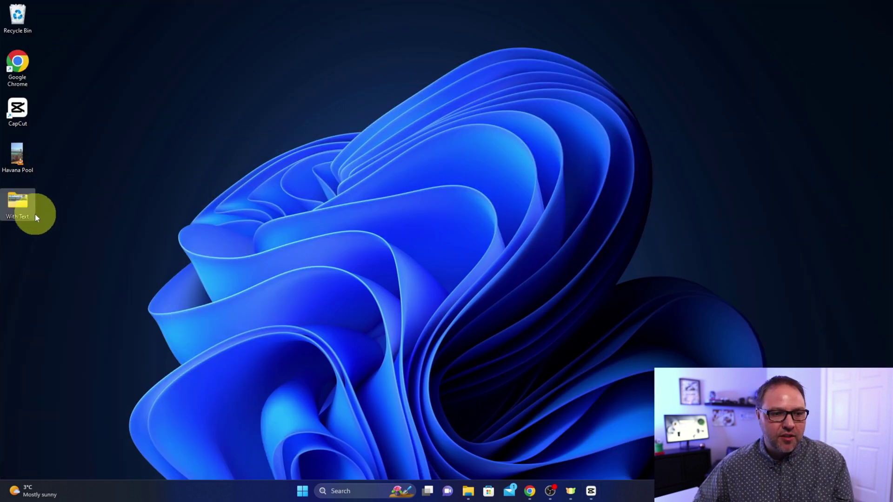
pyautogui.doubleClick(22, 202)
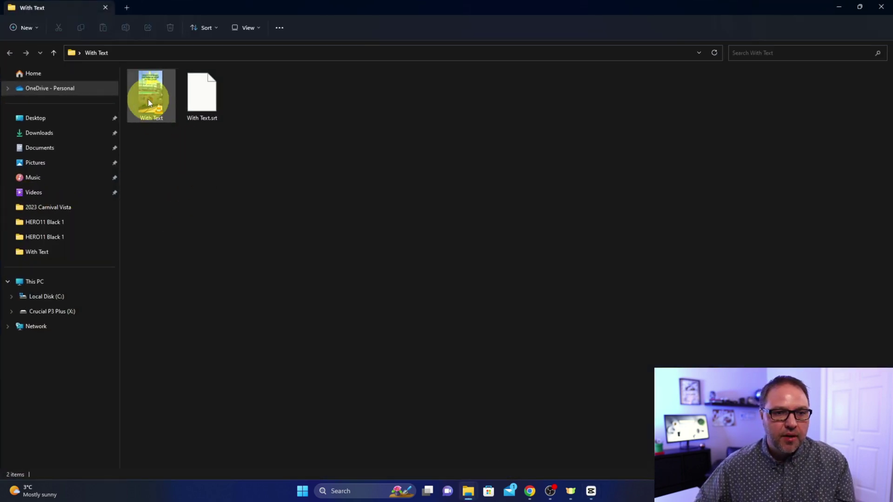
pyautogui.doubleClick(153, 96)
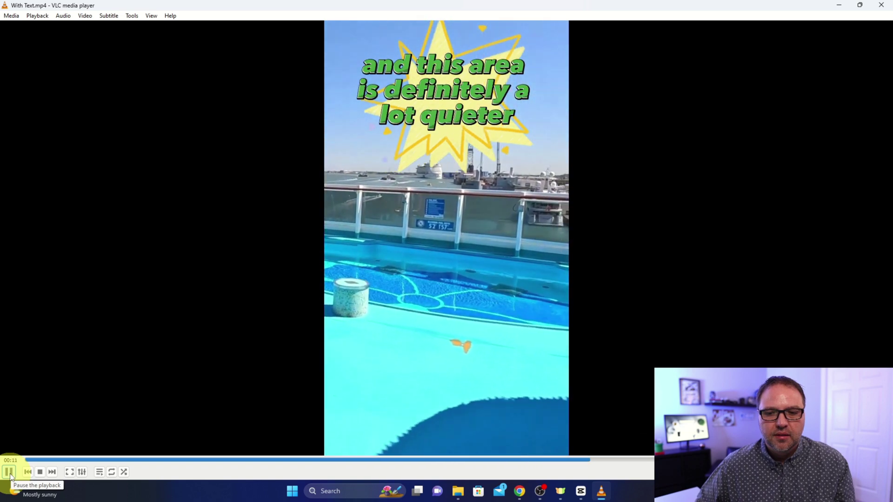
# Pause the With Text video in VLC and close the player
pyautogui.click(10, 472)
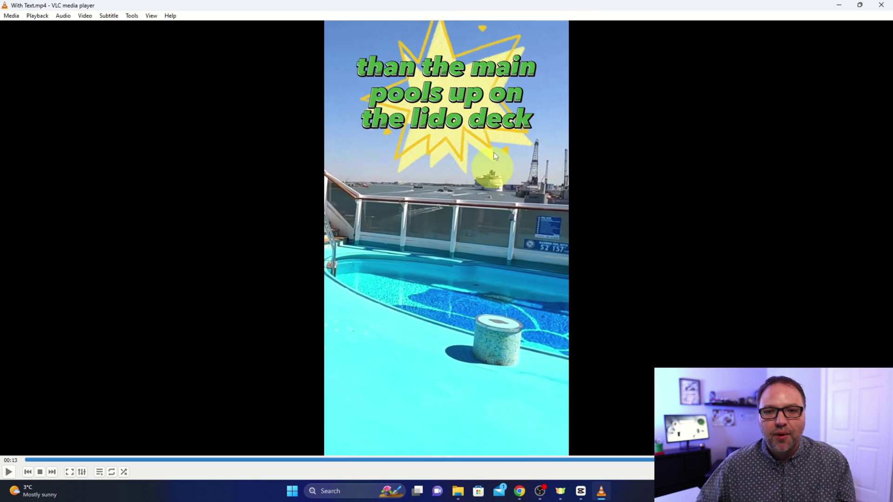
pyautogui.click(889, 6)
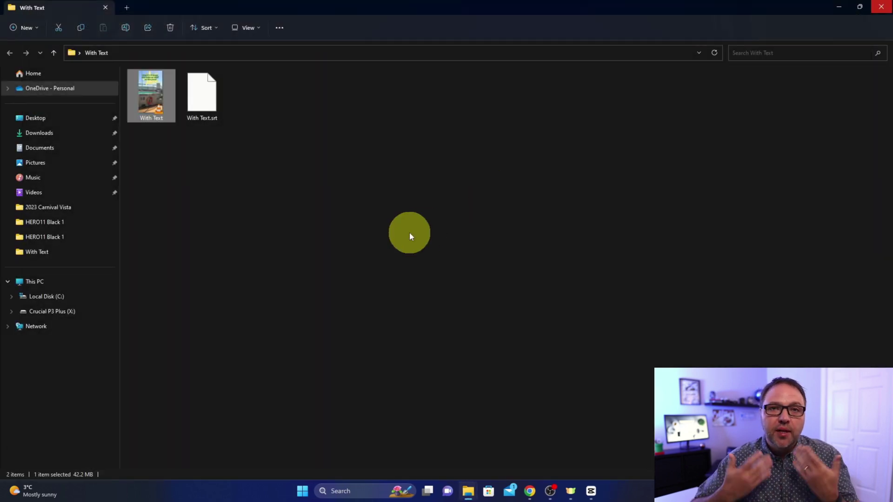